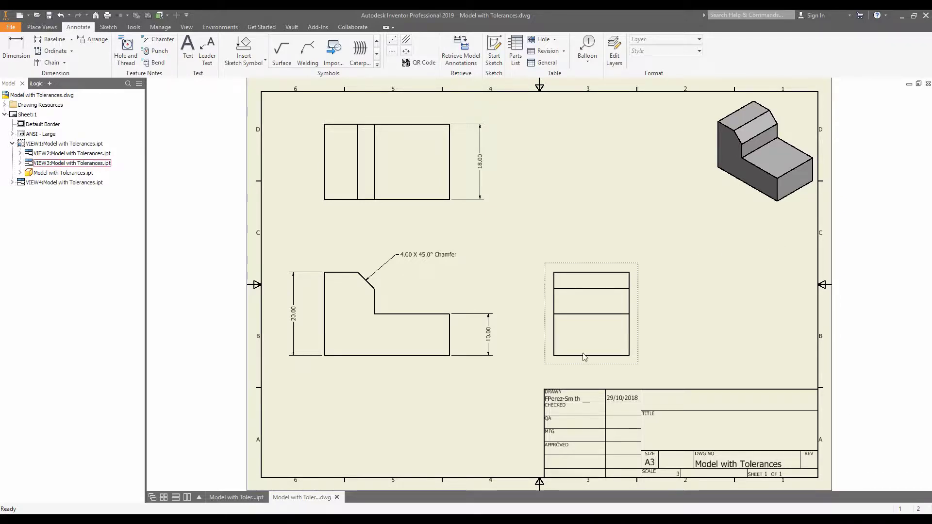
- Dimension the front view's bottom edge as 30.00, placing it below the view
scroll(465, 361, "up", 3)
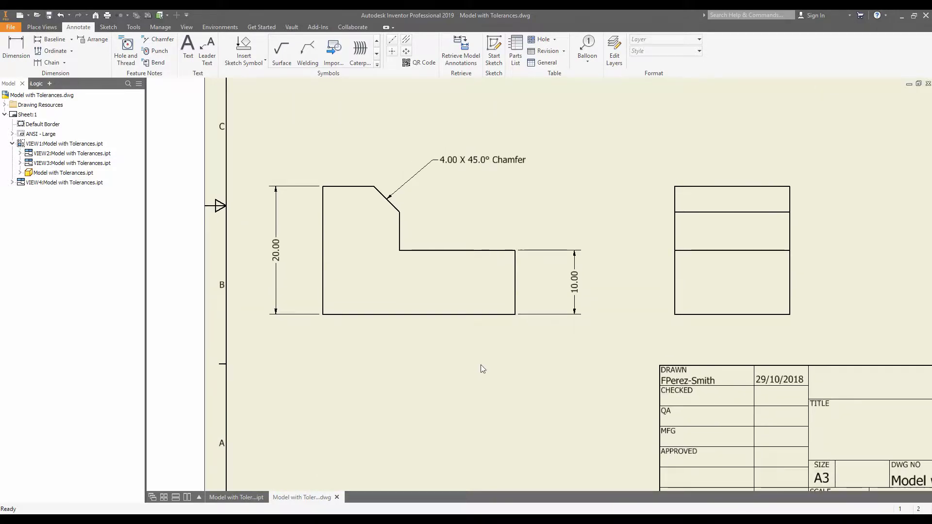
key("d")
left_click(483, 315)
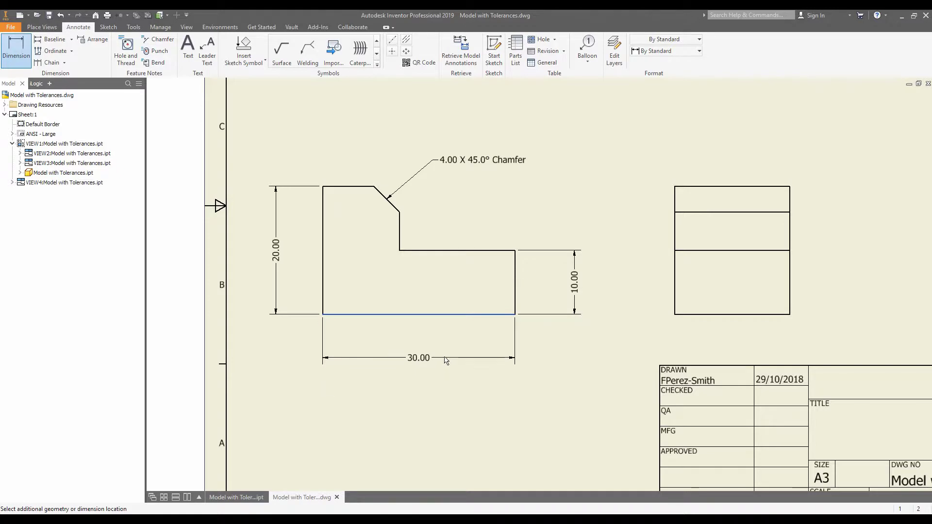
left_click(444, 360)
- Give the 30.00 dimension a Symmetric tolerance with upper value 1
double_click(430, 361)
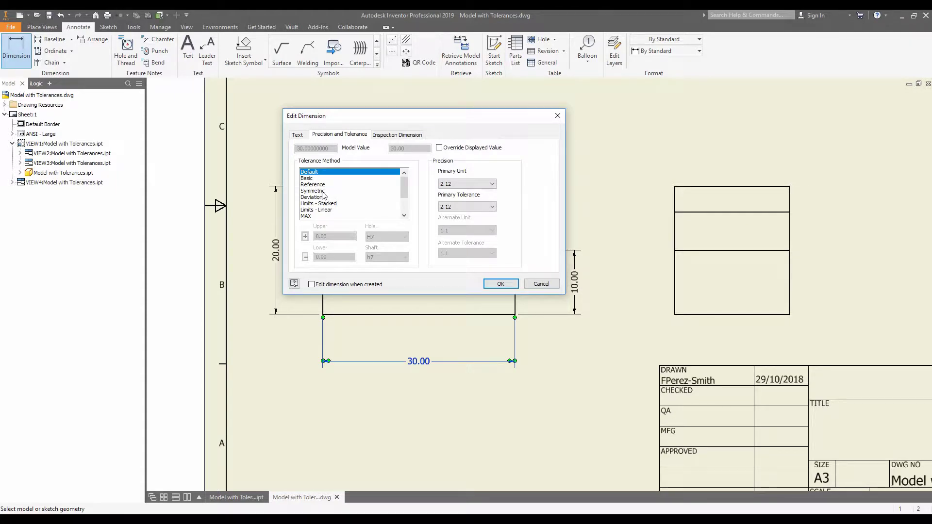
left_click(322, 191)
double_click(317, 236)
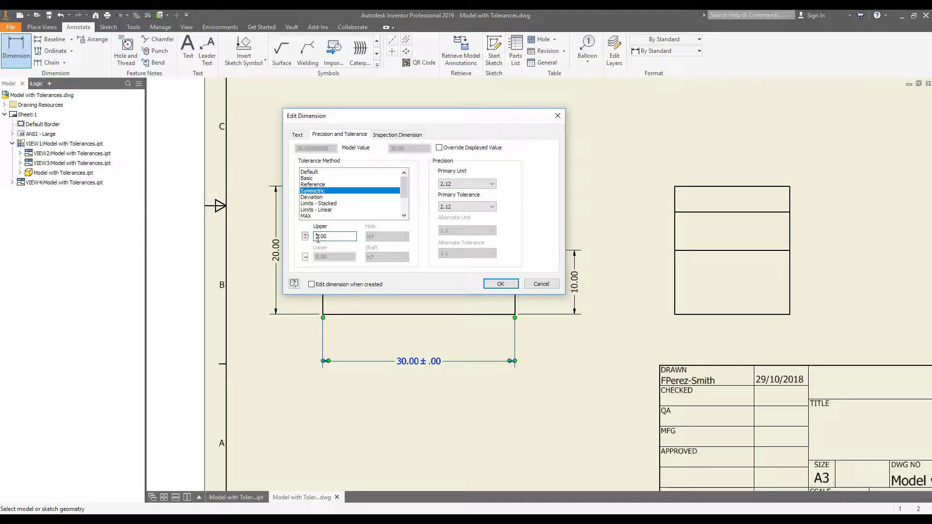
type("1")
left_click(500, 283)
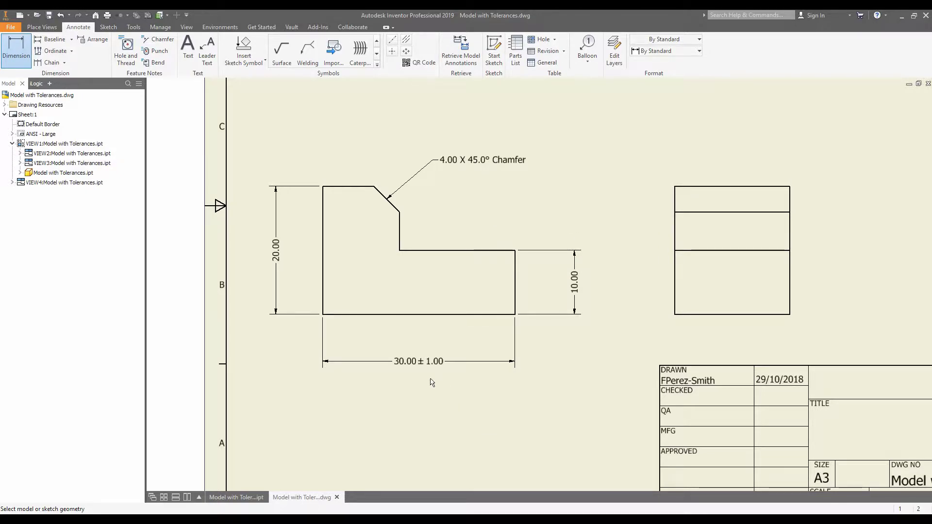
- Leave the drawing for the Model with Tolerances.ipt part and select its Extrusion1 feature
double_click(509, 363)
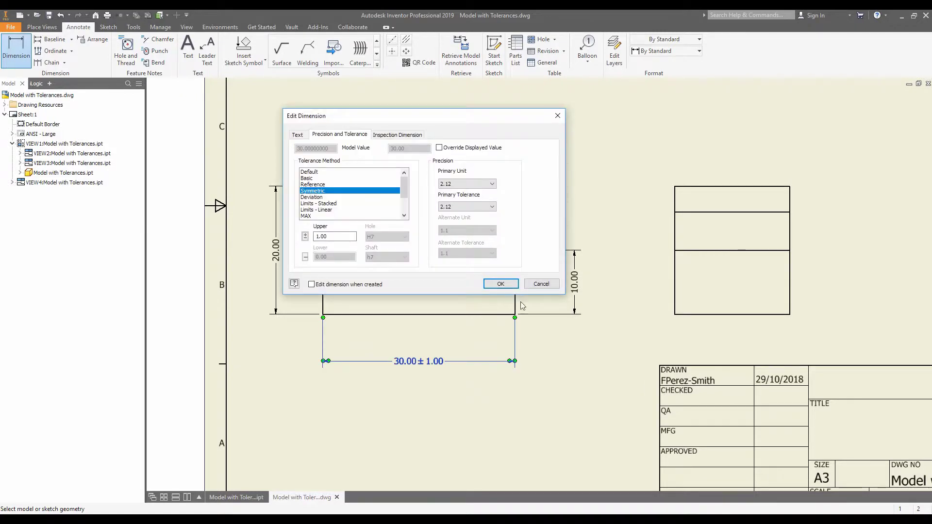
key("Return")
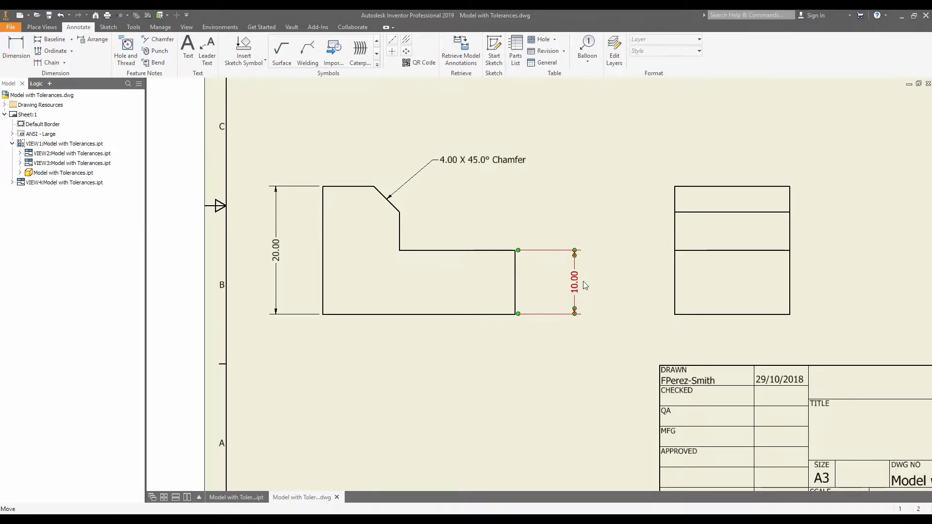
scroll(586, 285, "down", 5)
scroll(604, 221, "up", 3)
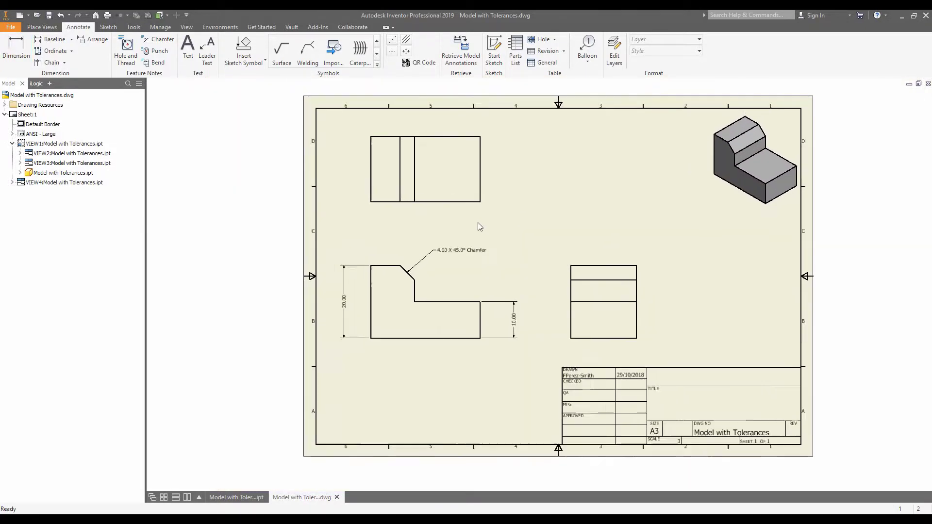
scroll(686, 222, "up", 1)
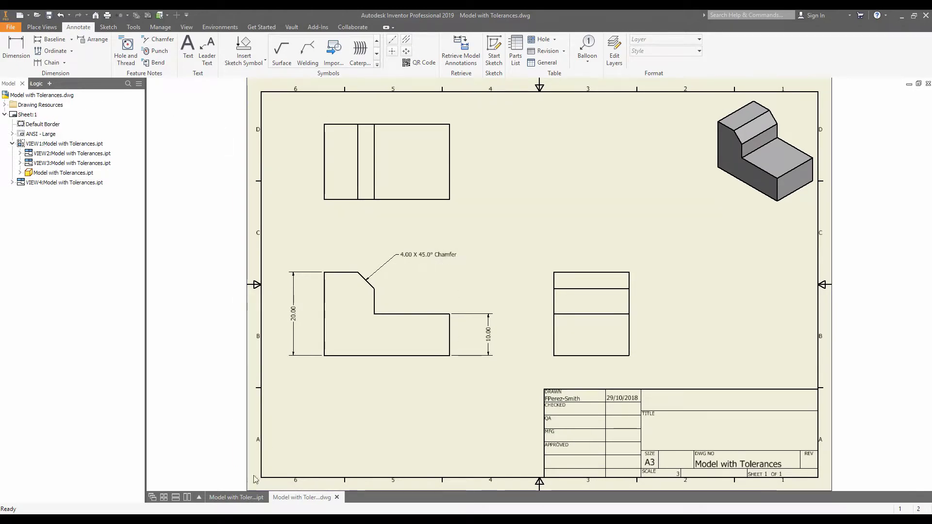
left_click(236, 497)
middle_click_drag(281, 376, 301, 333, "shift")
left_click(11, 136)
- Edit Extrusion1's Sketch1 and move the 18 dimension clear of the rectangle
left_click(5, 134)
double_click(35, 144)
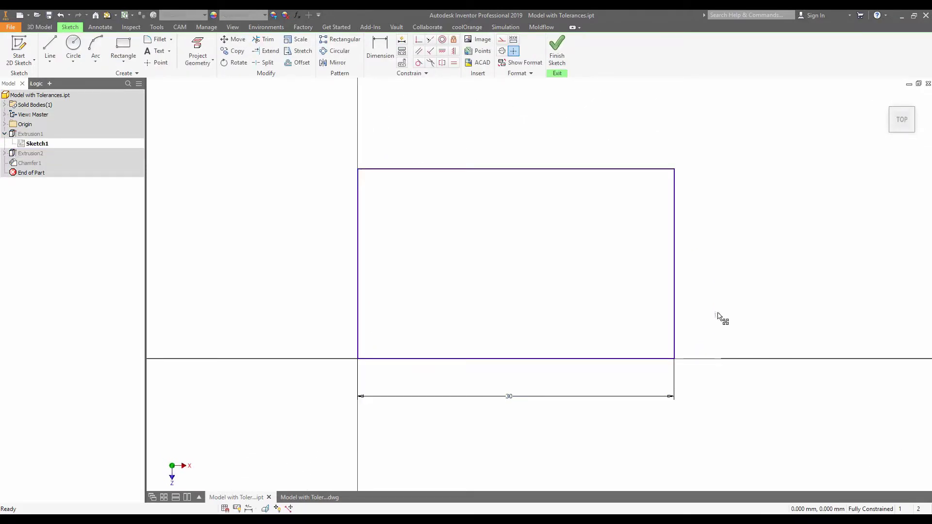
left_click_drag(718, 313, 732, 269)
left_click_drag(508, 397, 507, 397)
left_click_drag(732, 274, 733, 273)
left_click_drag(511, 401, 510, 402)
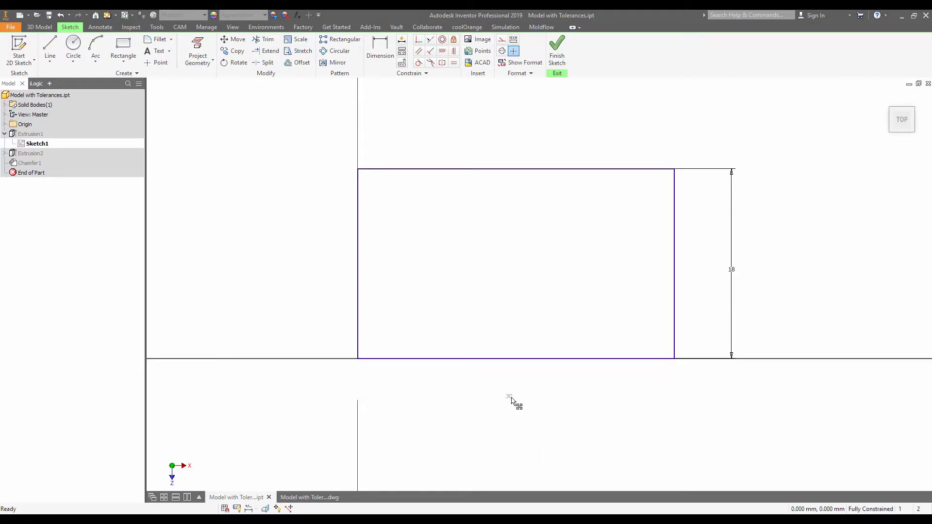
- Set the sketch's 30 dimension to a Symmetric ±1 tolerance, reading 30 ± 1
double_click(511, 400)
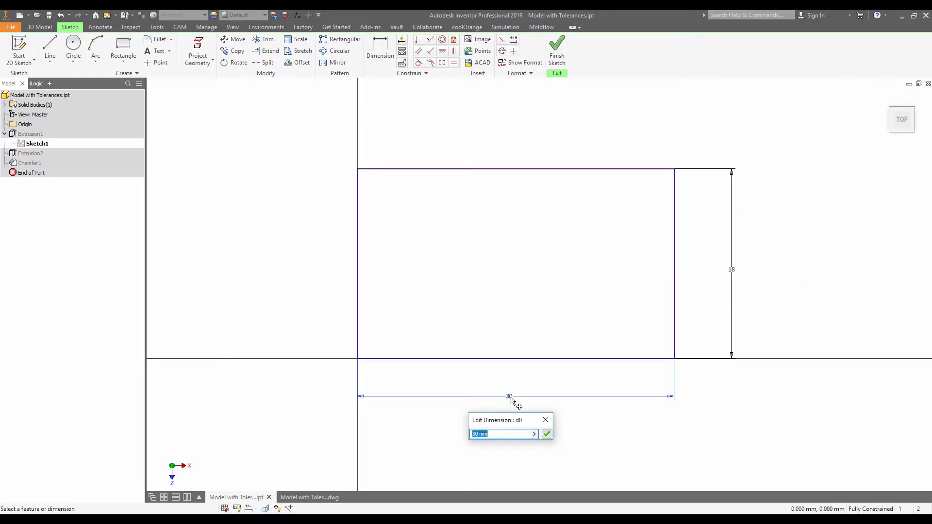
left_click(534, 434)
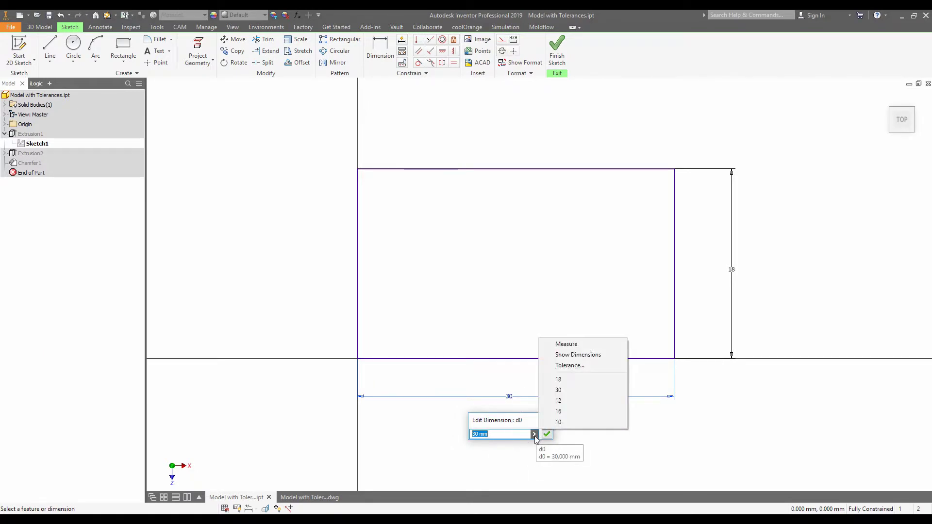
left_click(602, 368)
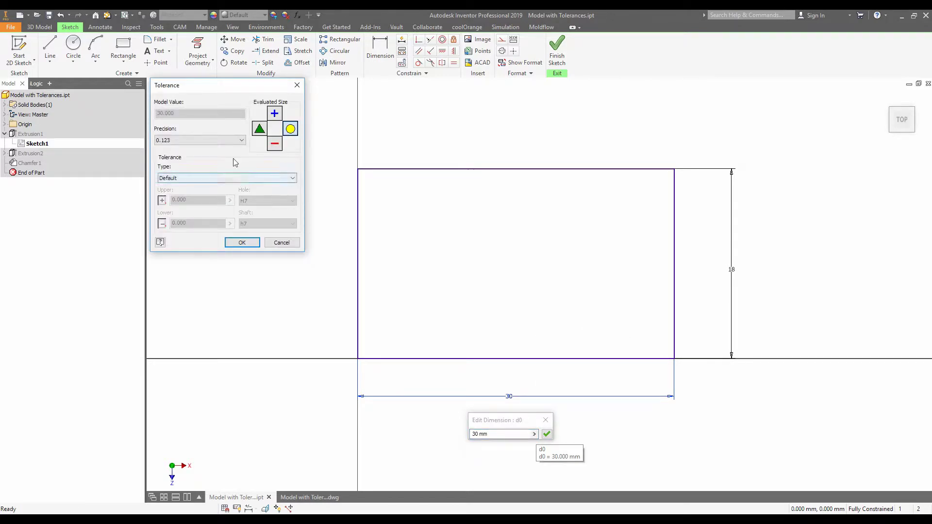
left_click(217, 179)
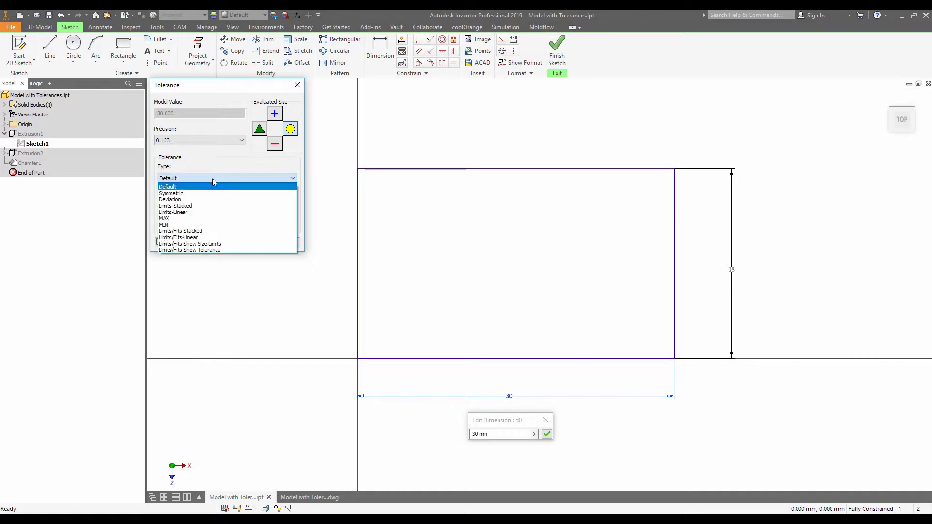
left_click(190, 193)
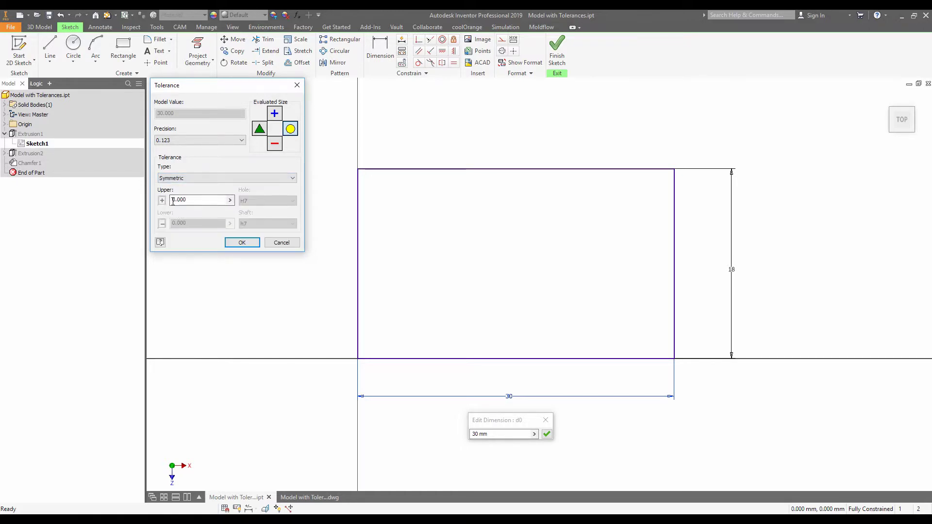
double_click(181, 199)
type("1")
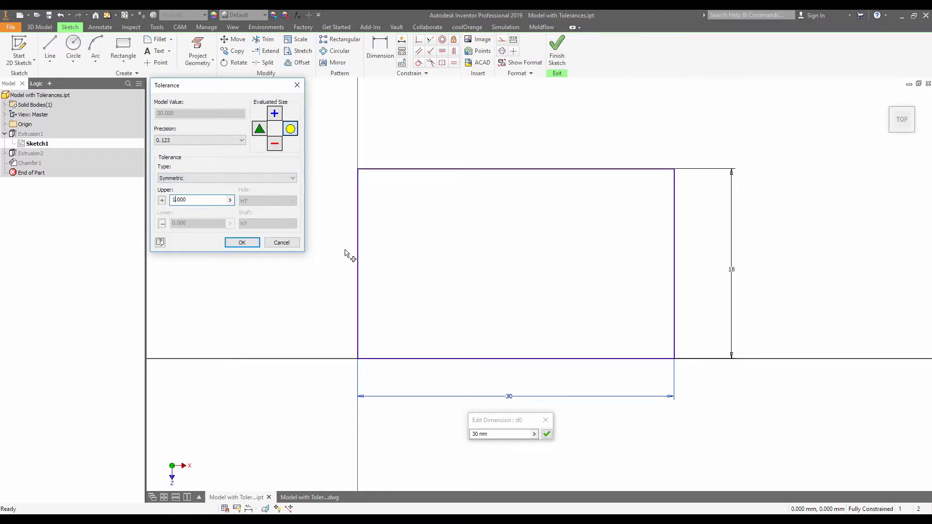
left_click(241, 242)
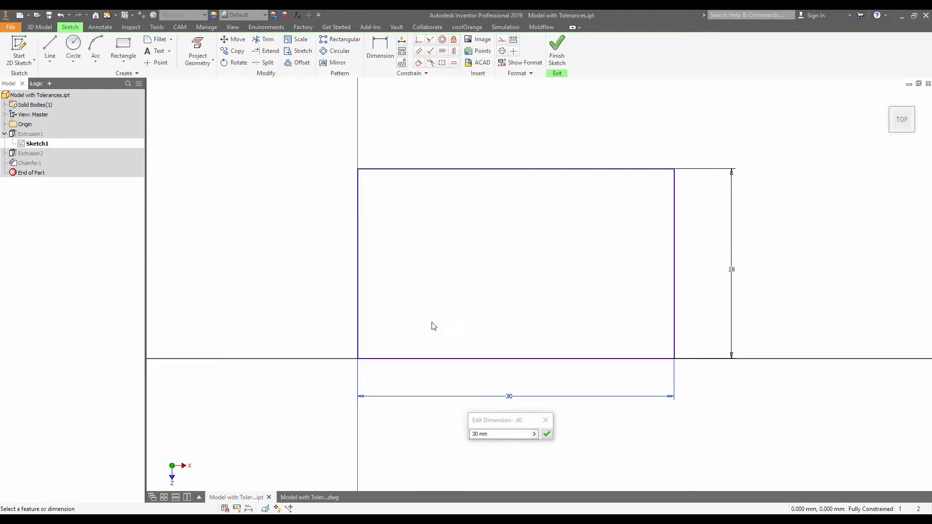
left_click(547, 435)
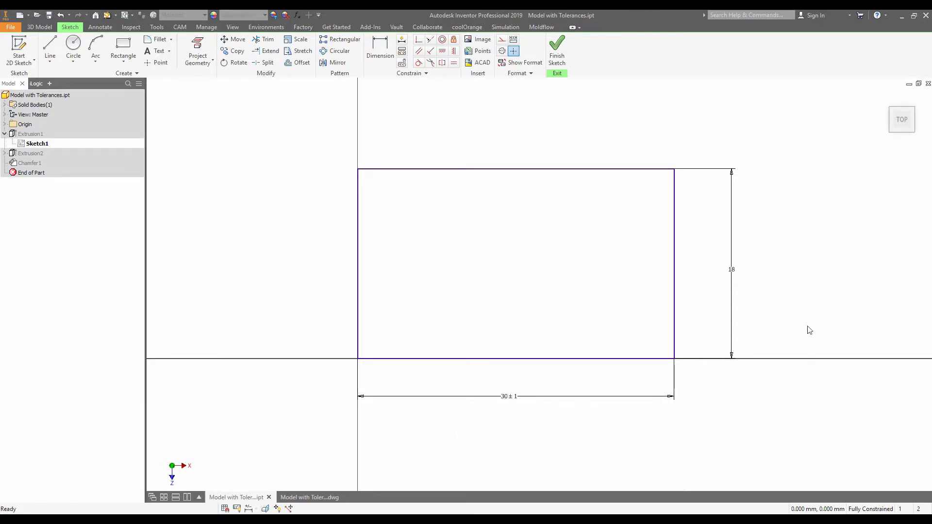
left_click_drag(733, 273, 733, 275)
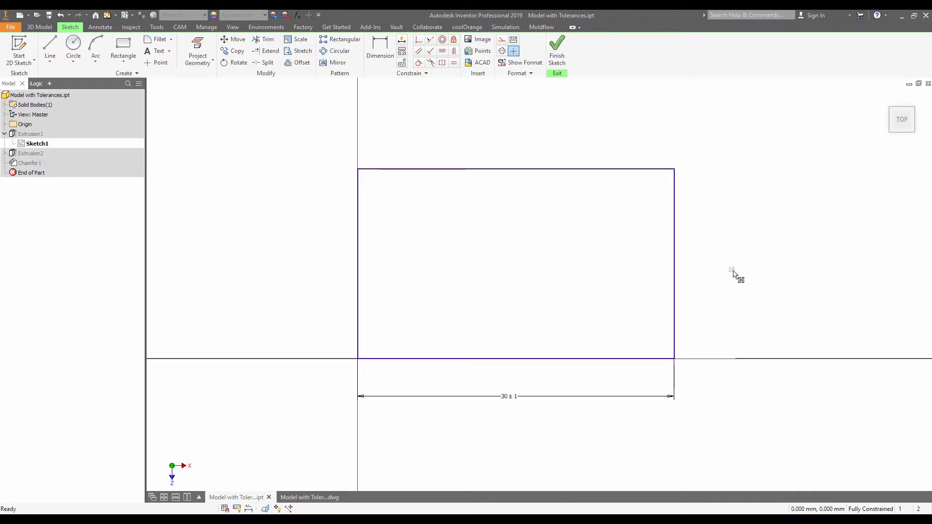
- Give the 18 sketch dimension a Deviation tolerance of upper +1 and lower −0.5
double_click(733, 275)
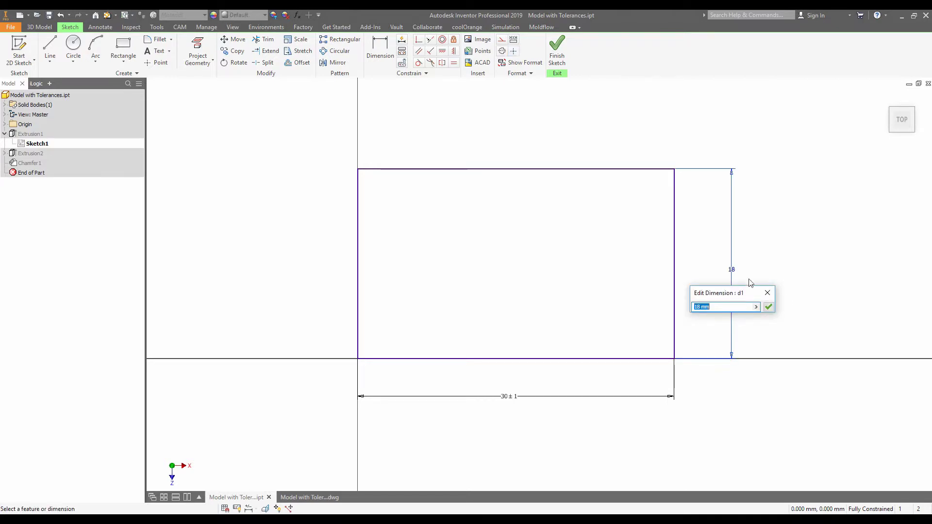
left_click(756, 308)
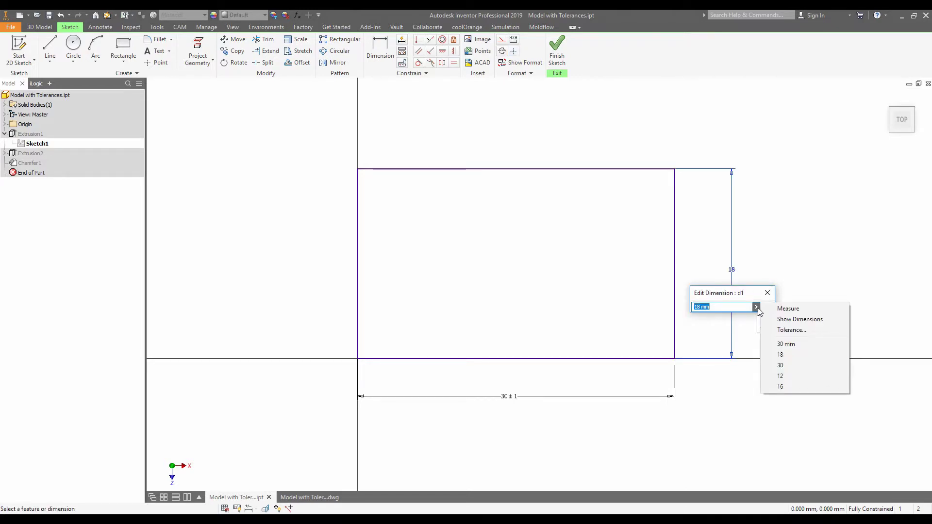
left_click(808, 331)
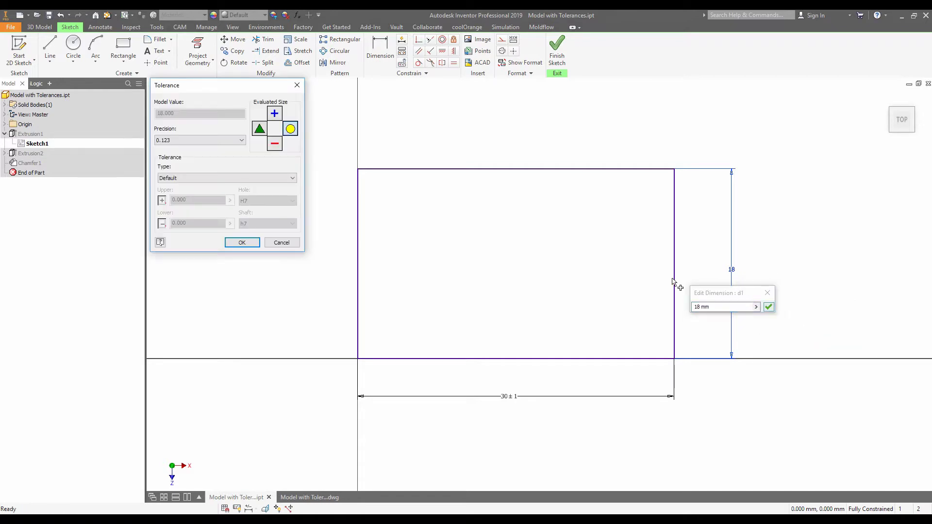
left_click(210, 179)
left_click(199, 200)
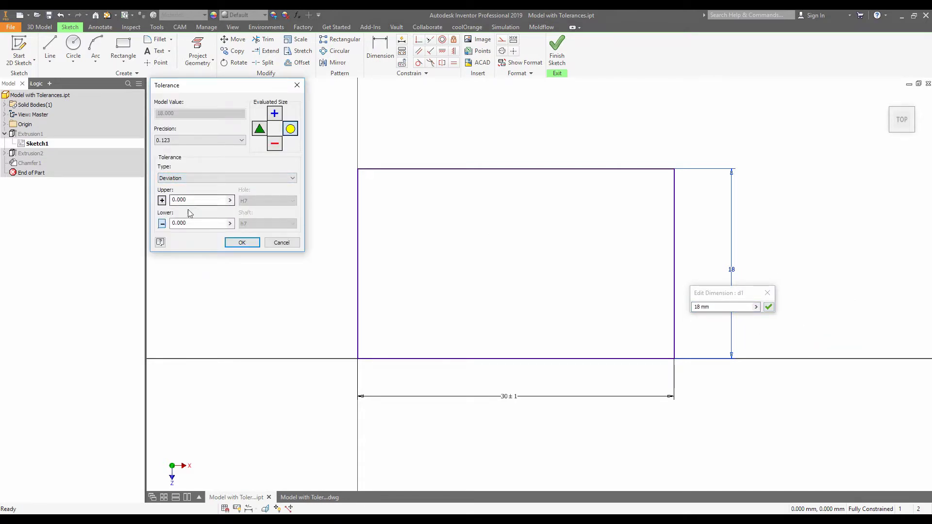
left_click_drag(173, 199, 175, 223)
type("1")
type("1")
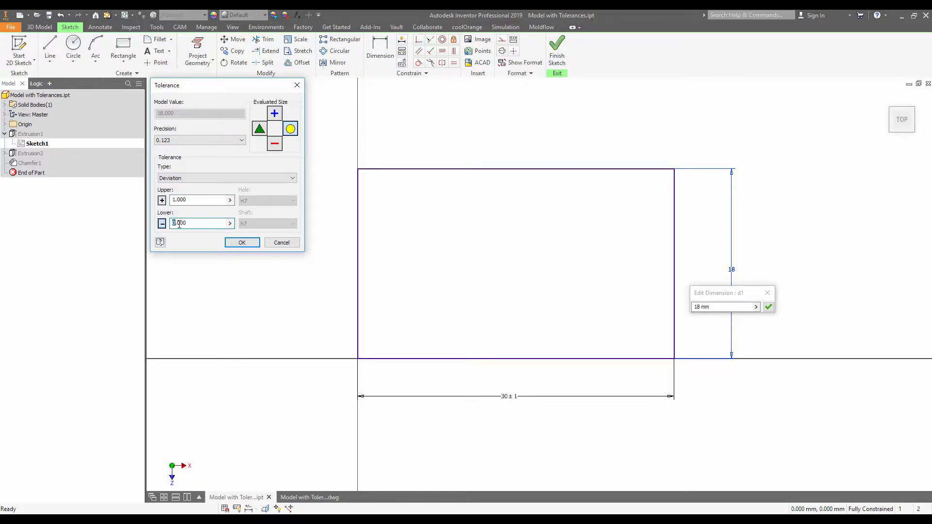
left_click(241, 243)
left_click(767, 306)
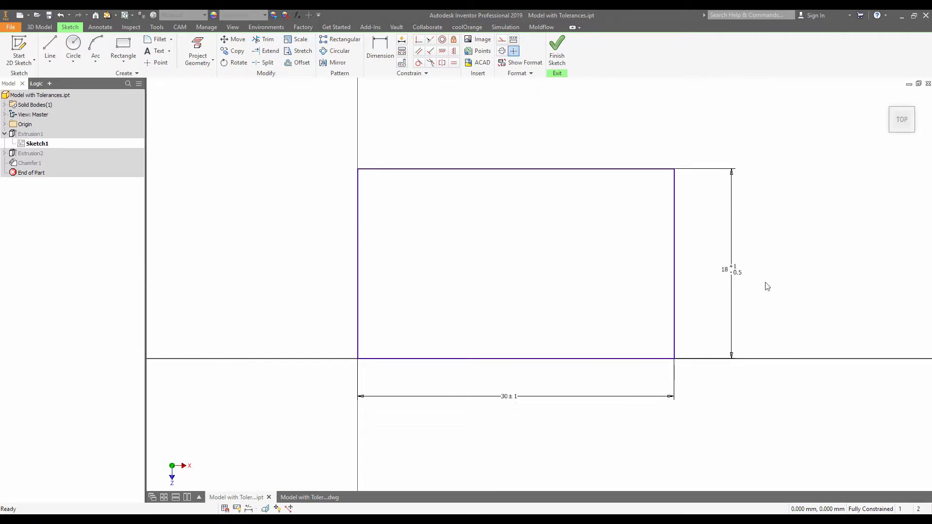
- Finish the sketch and return to the Model with Tolerances.dwg drawing
left_click(557, 48)
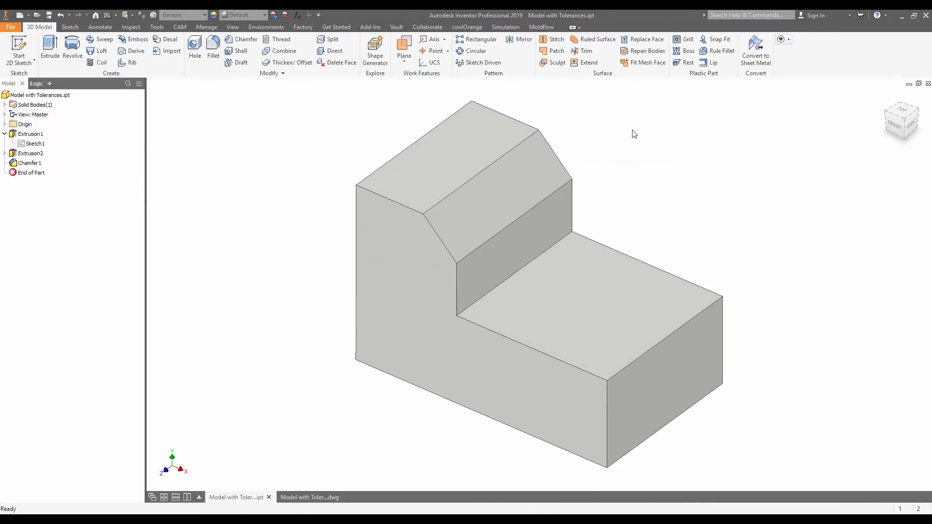
left_click(316, 498)
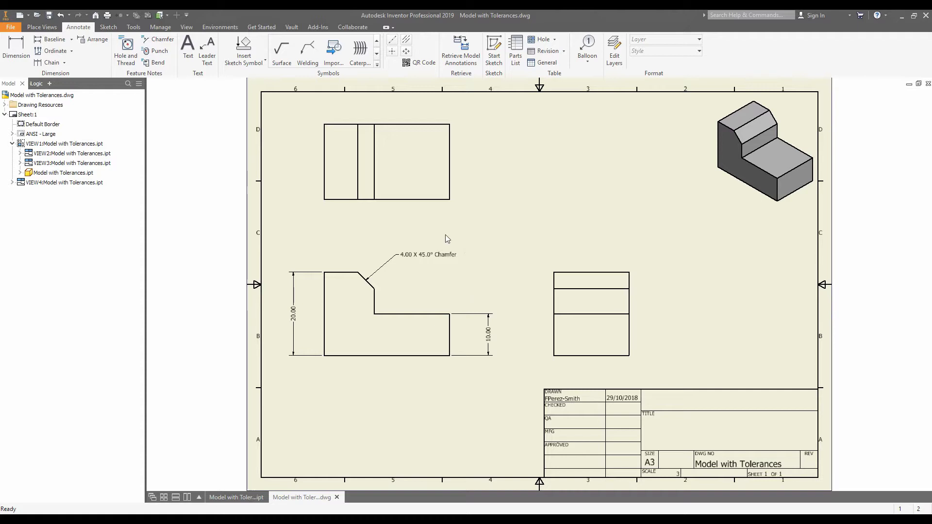
left_click(16, 49)
left_click(344, 355)
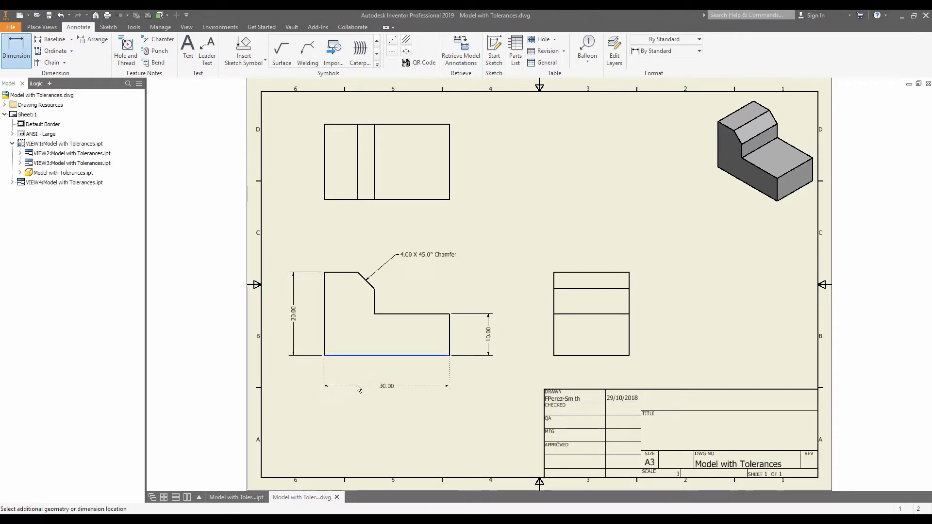
left_click(358, 386)
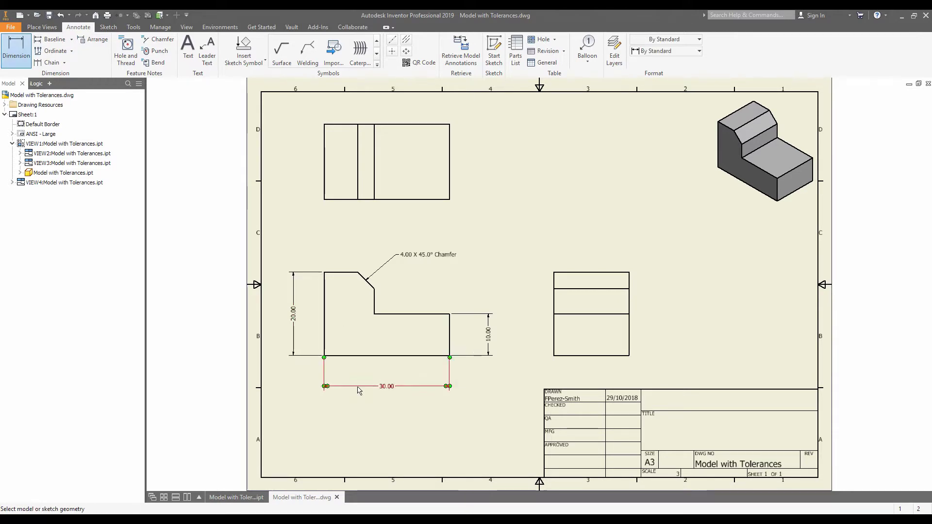
left_click(386, 387)
key("Escape")
key("Escape")
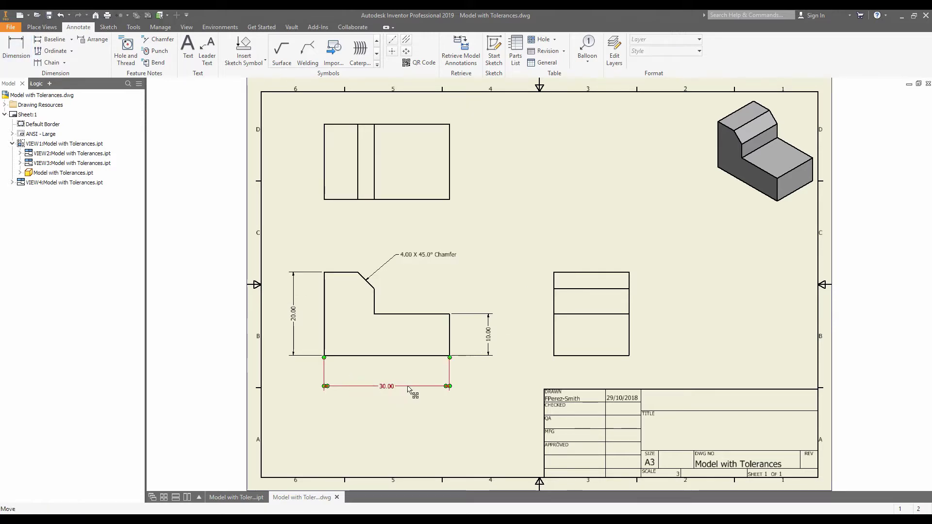
key("Delete")
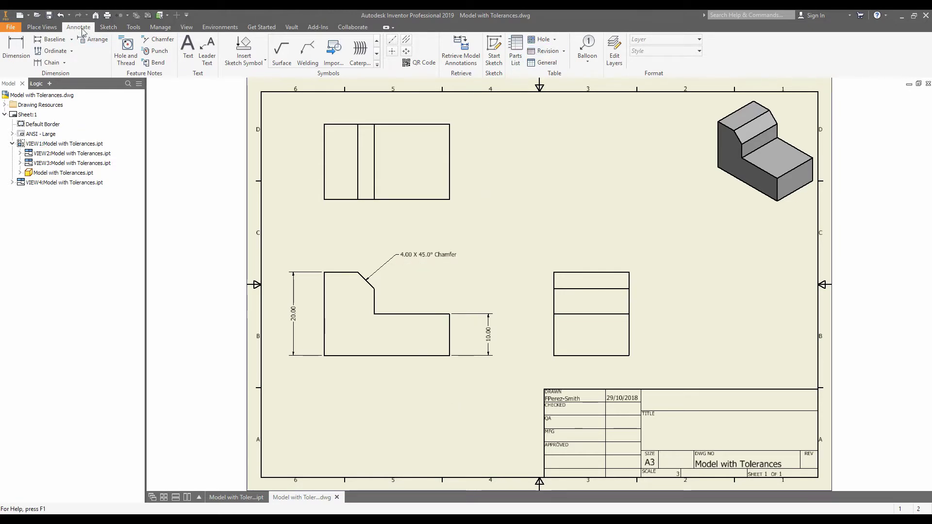
- Retrieve the part's 30.000 ± 1.000 dimension into the front view and drag it below the bottom edge
left_click(461, 62)
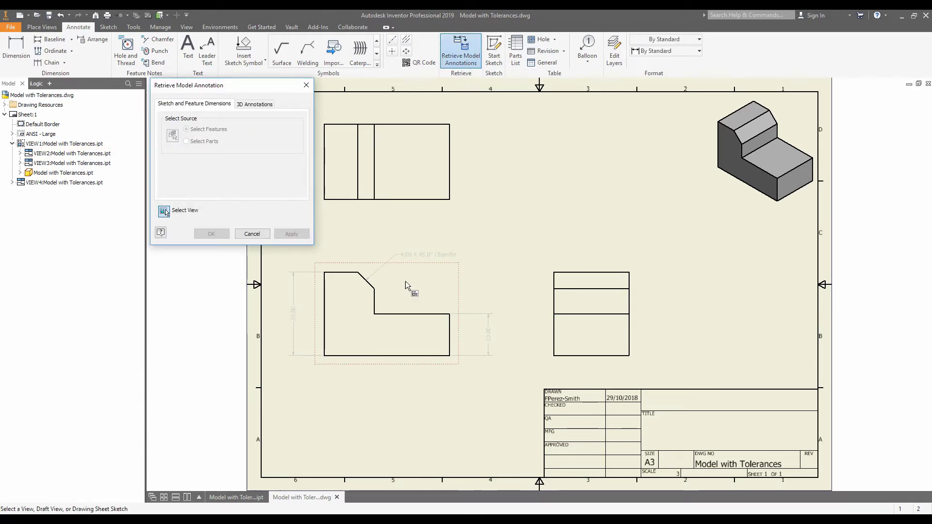
middle_click_drag(442, 267, 526, 277)
left_click(520, 308)
scroll(482, 383, "down", 5)
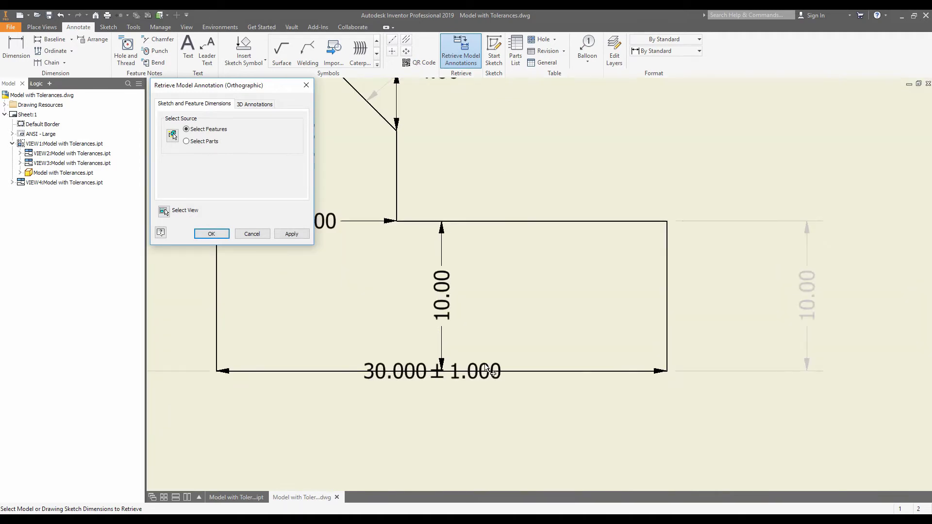
middle_click_drag(473, 373, 567, 377)
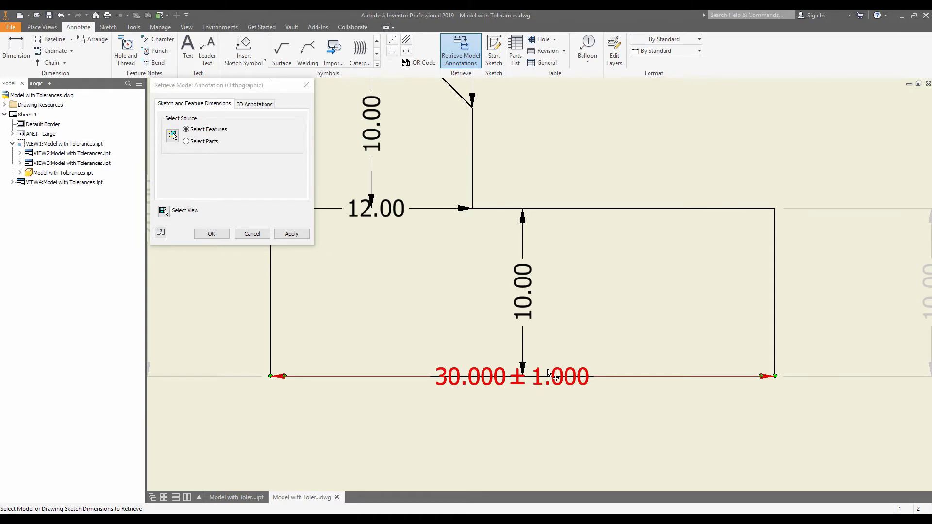
left_click(549, 375)
left_click(211, 233)
scroll(437, 330, "down", 4)
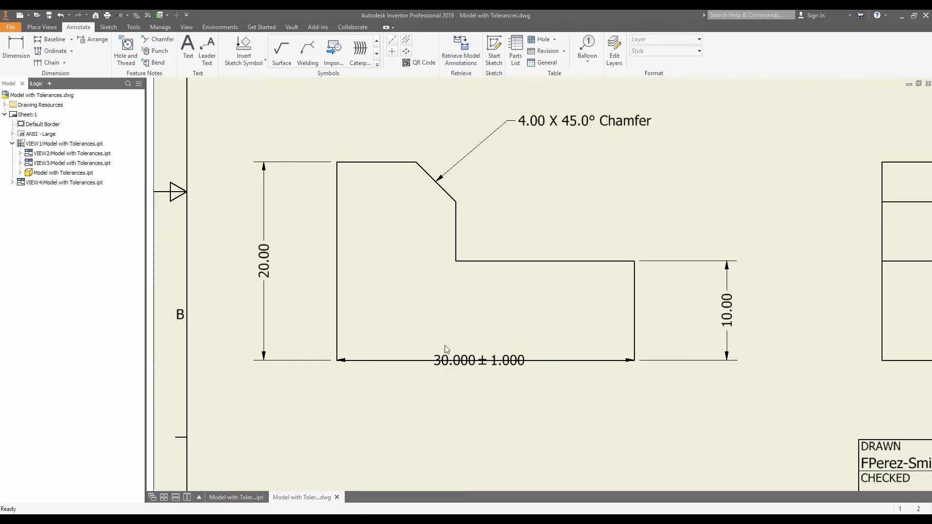
left_click_drag(519, 287, 519, 345)
scroll(631, 317, "down", 2)
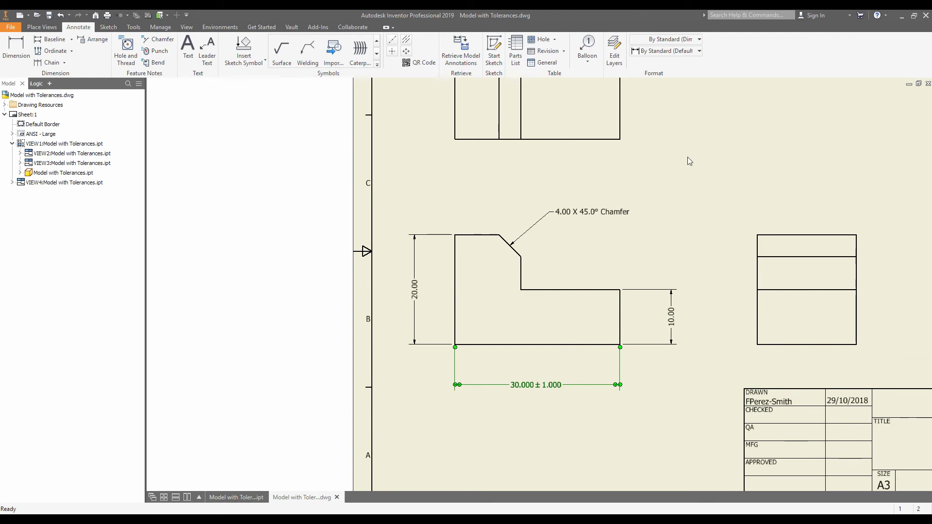
- Retrieve the part's 18.000 +1.000/−.500 dimension into the top view via Retrieve Model Annotations
middle_click_drag(686, 167, 631, 299)
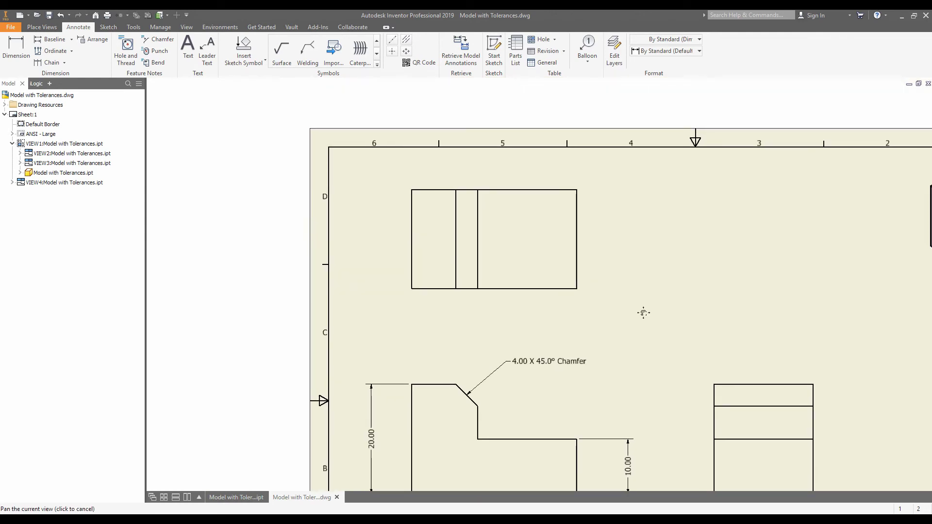
left_click(462, 61)
left_click(582, 209)
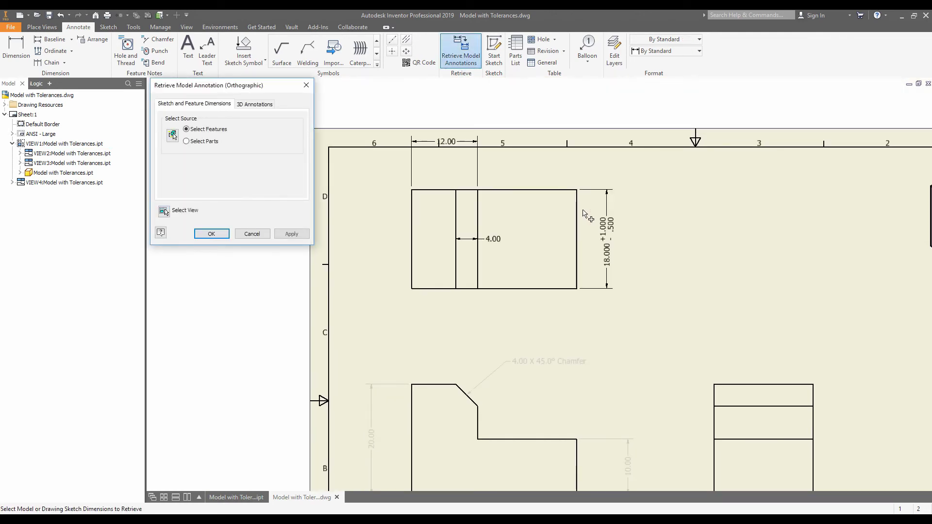
left_click(610, 229)
left_click(211, 234)
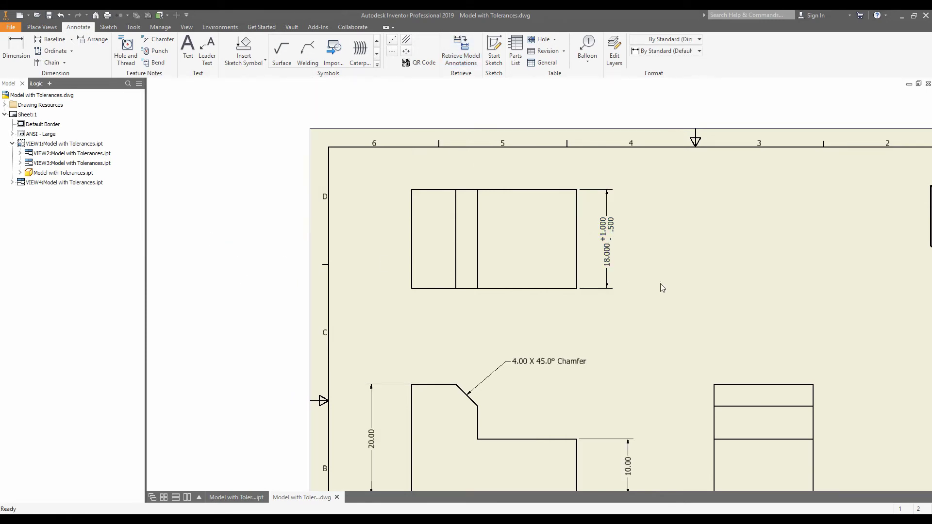
scroll(683, 288, "down", 5)
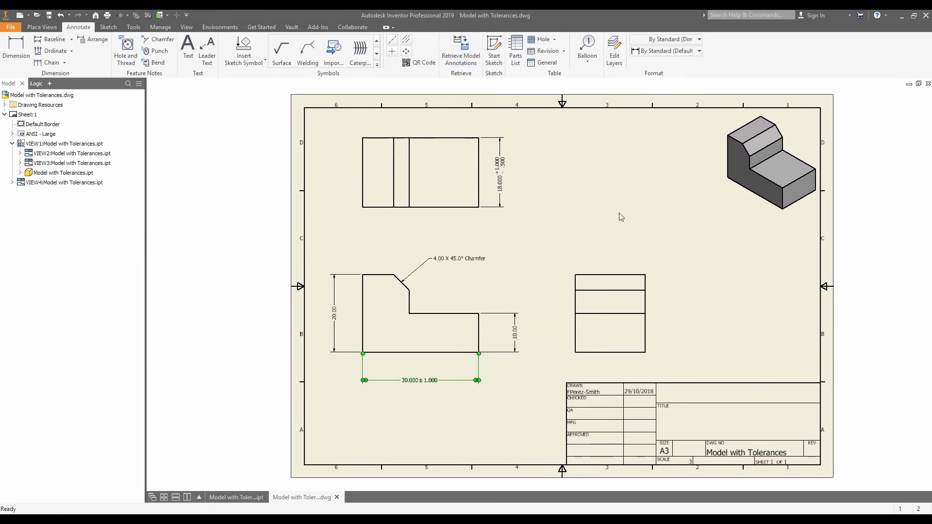